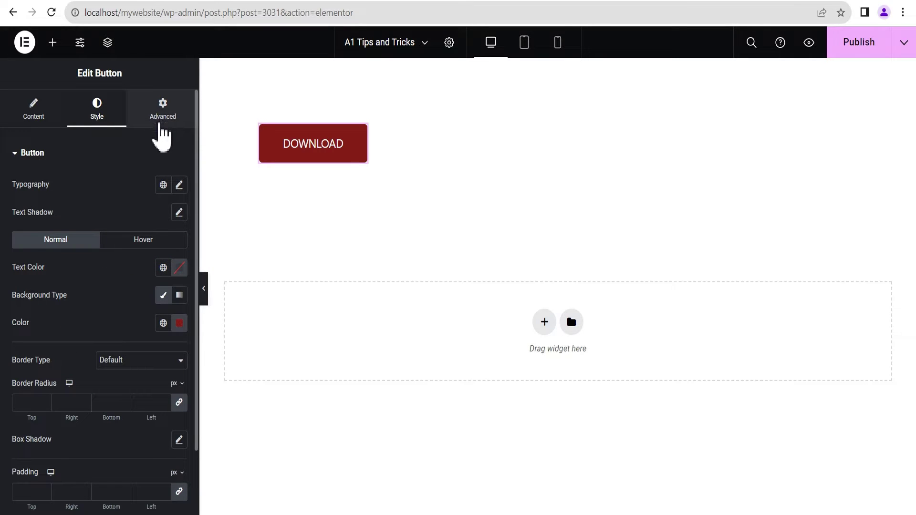
Switch the selected DOWNLOAD button's Edit Button panel to the Advanced tab.
click(163, 117)
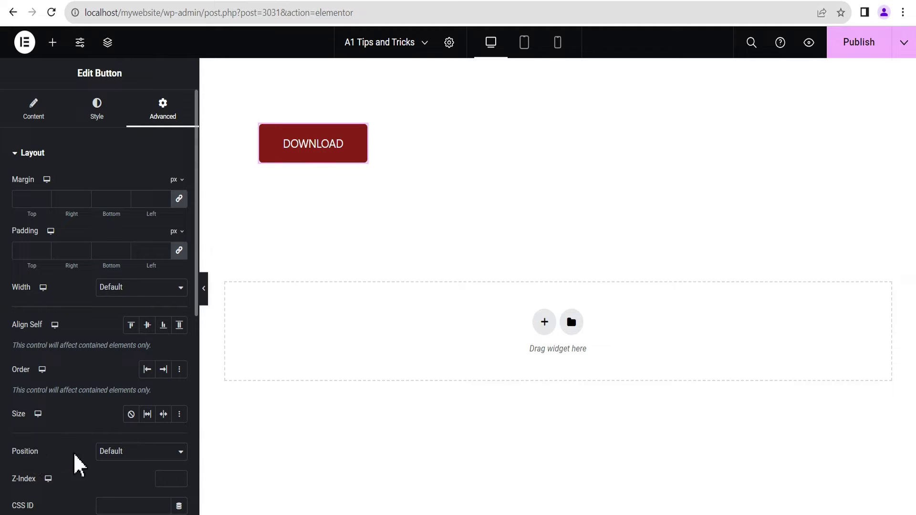
Set the DOWNLOAD button's Position to Absolute and drag it down from the top-left corner.
click(126, 458)
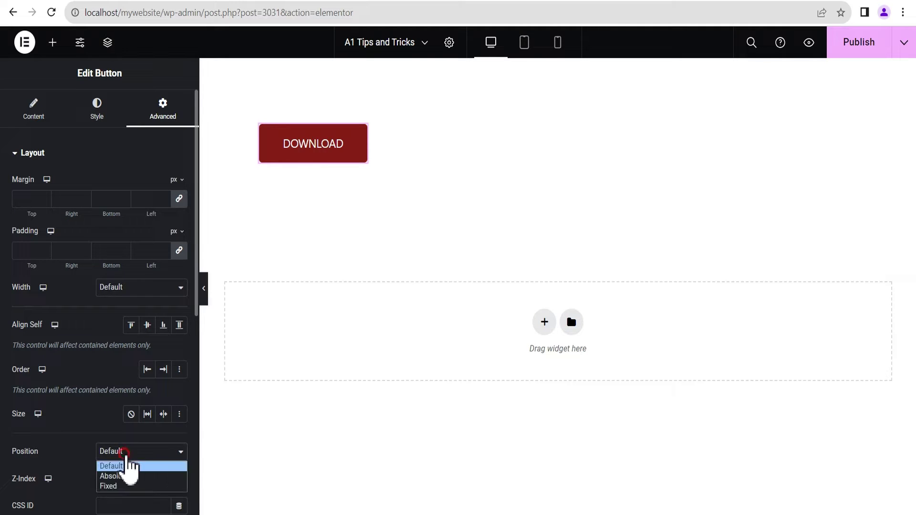
click(127, 477)
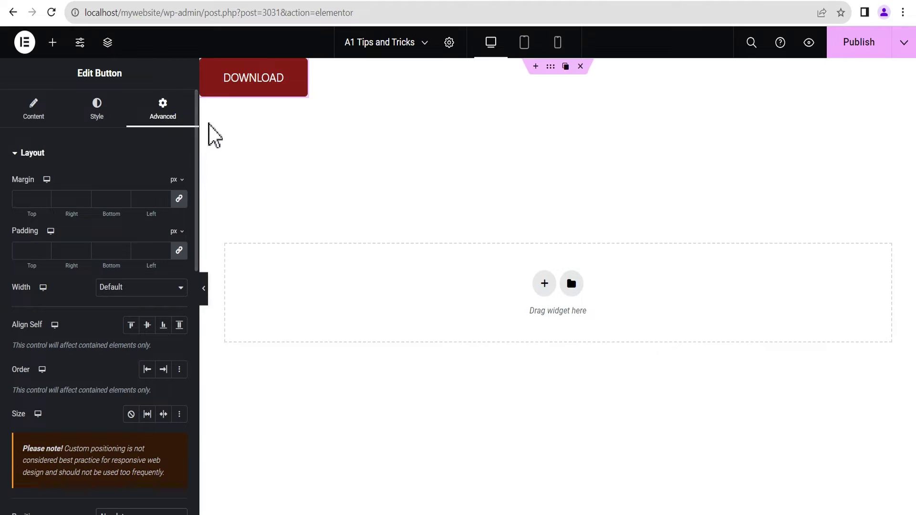
drag(234, 90, 238, 129)
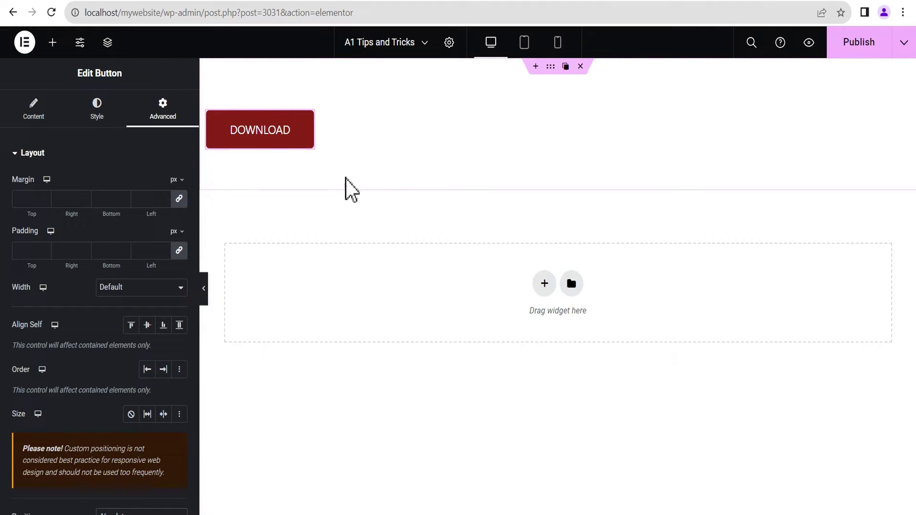
mouse_move(307, 123)
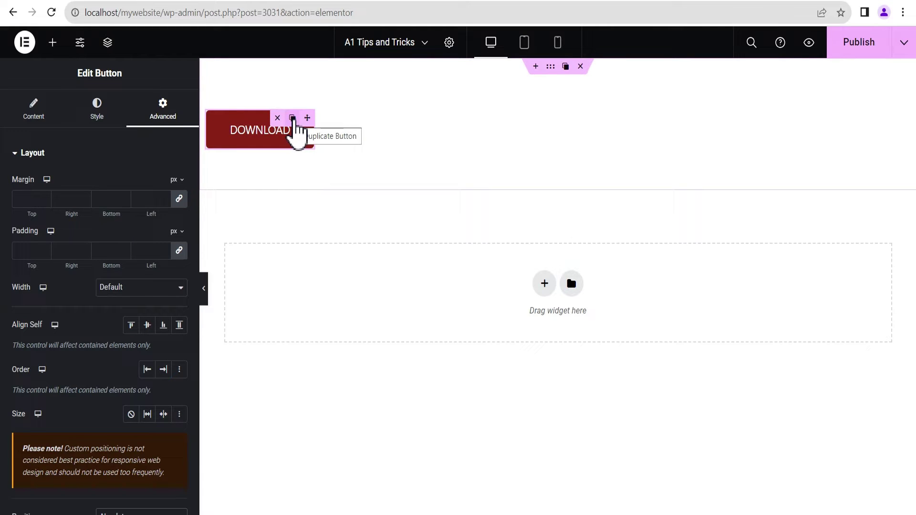
Duplicate the DOWNLOAD button and rename the two Structure entries 'Button 1' and 'Button 2'.
click(292, 118)
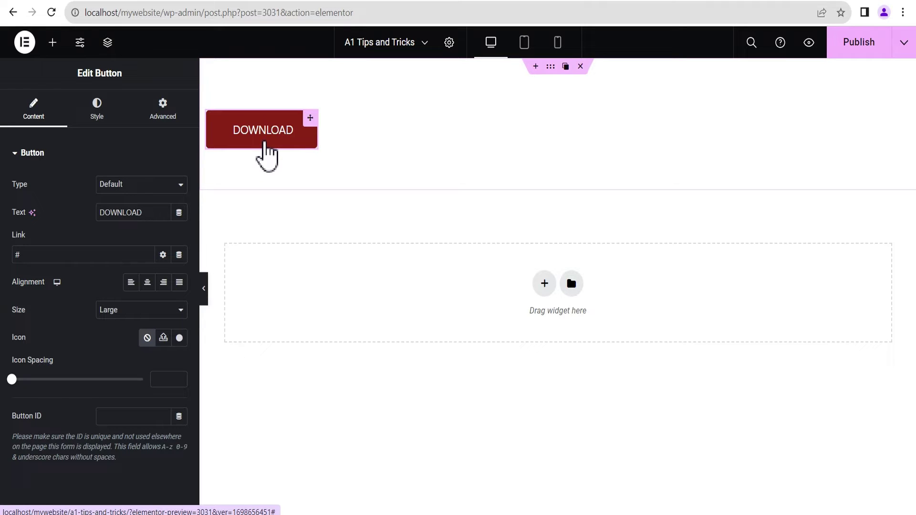
click(108, 44)
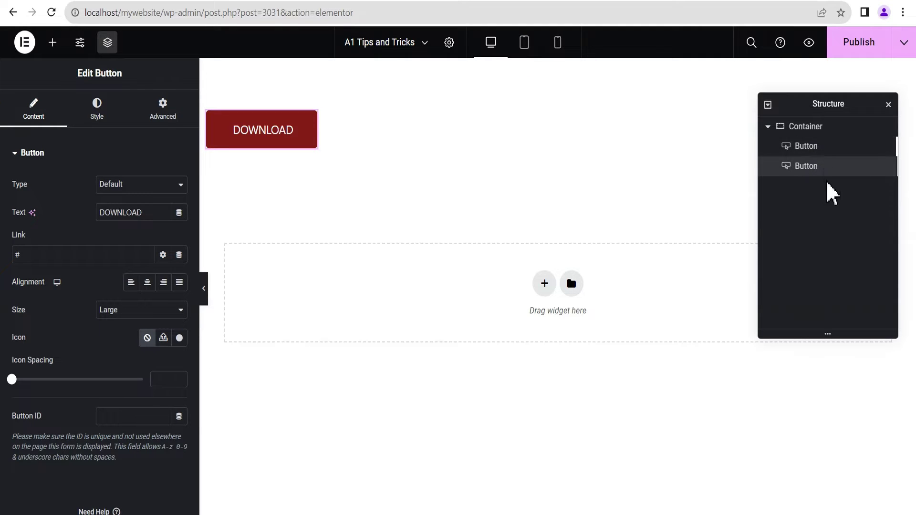
click(820, 146)
click(815, 146)
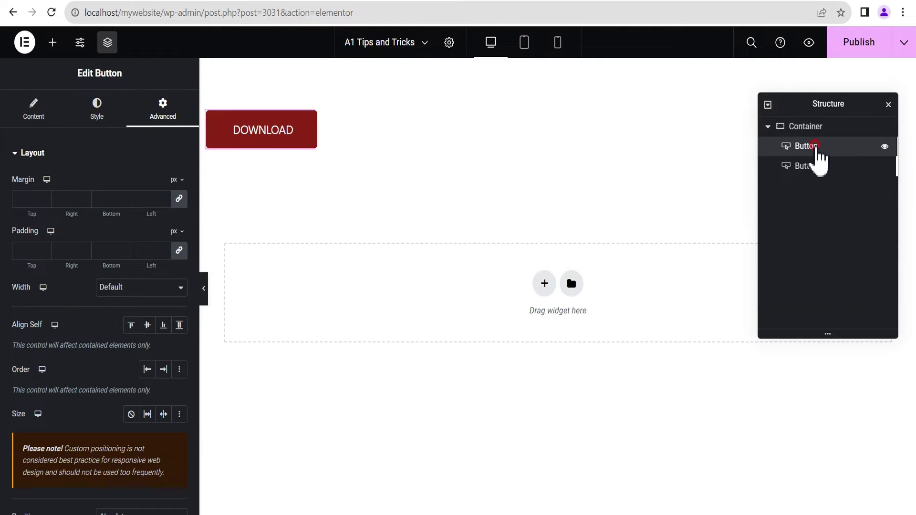
click(810, 145)
double_click(811, 167)
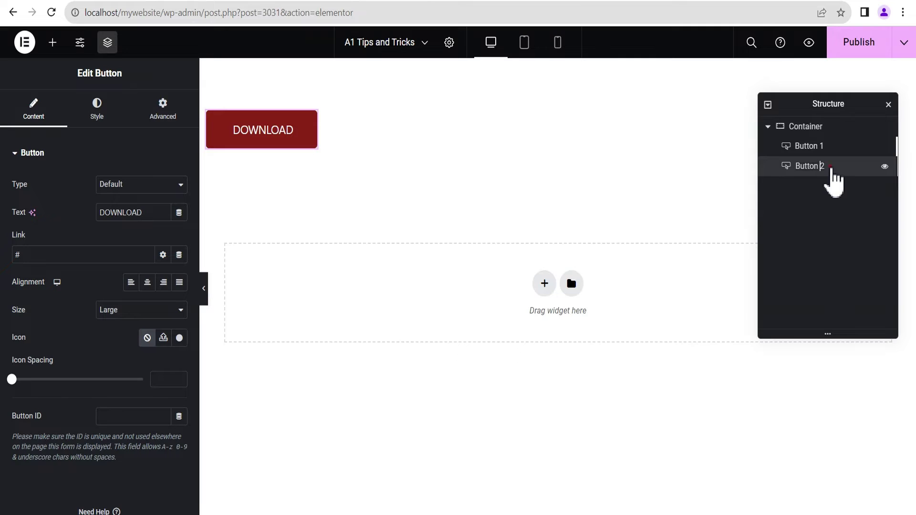
Select Button 1 and open its empty Custom CSS editor in the Advanced tab.
click(831, 148)
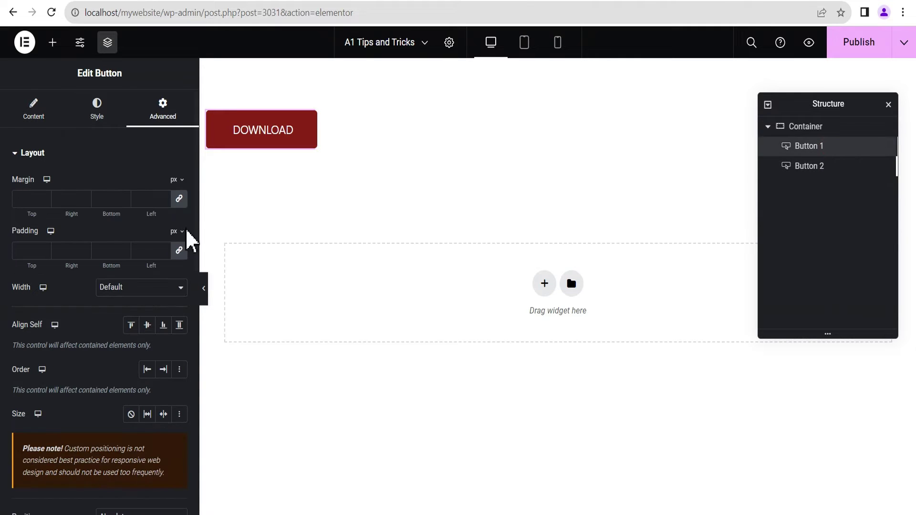
scroll(104, 281, down, 4)
scroll(107, 276, down, 4)
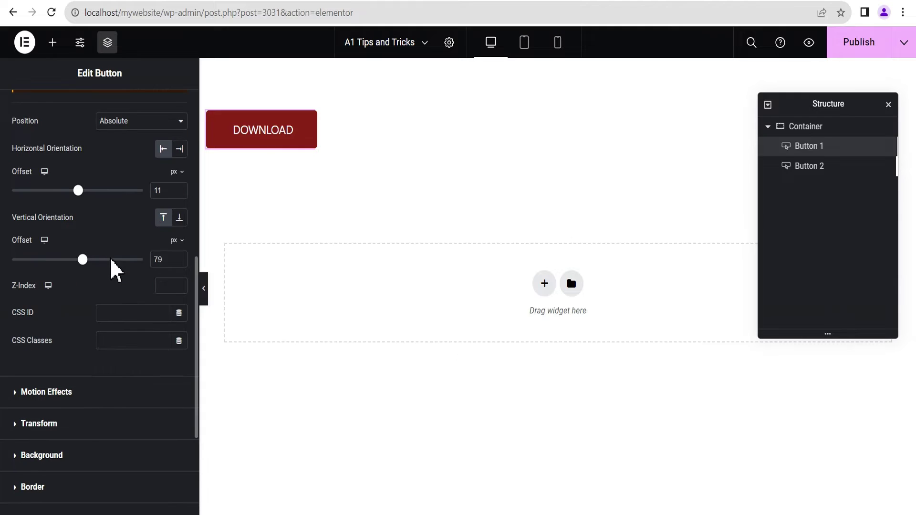
scroll(111, 268, down, 4)
click(58, 429)
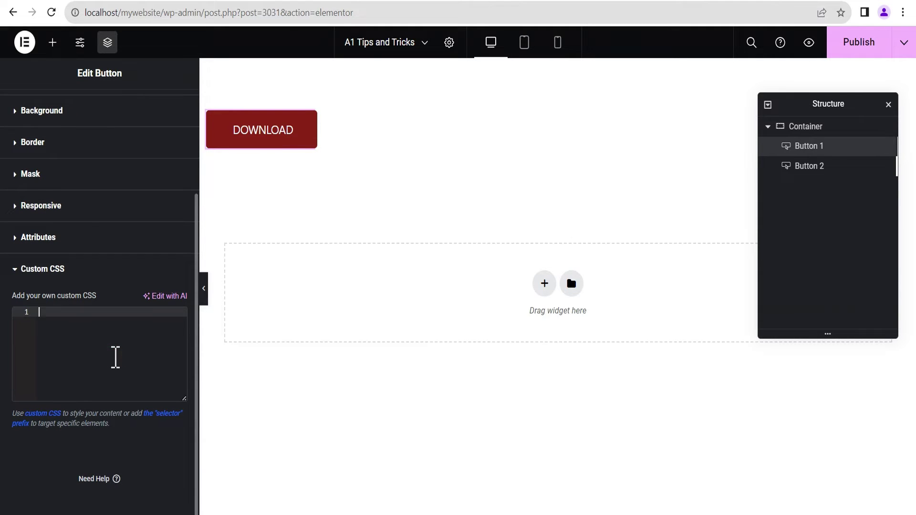
click(132, 319)
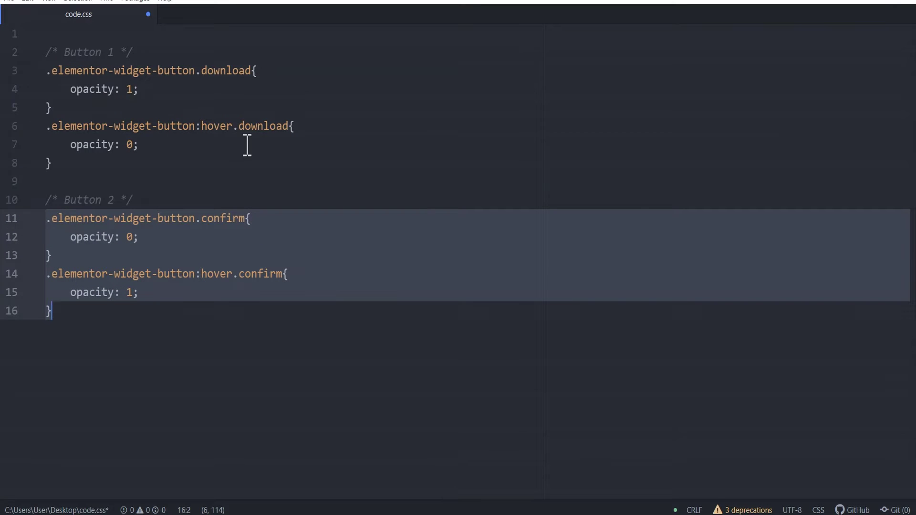
In code.css, select the .download opacity rules on lines 3–8 and return to Elementor.
click(51, 53)
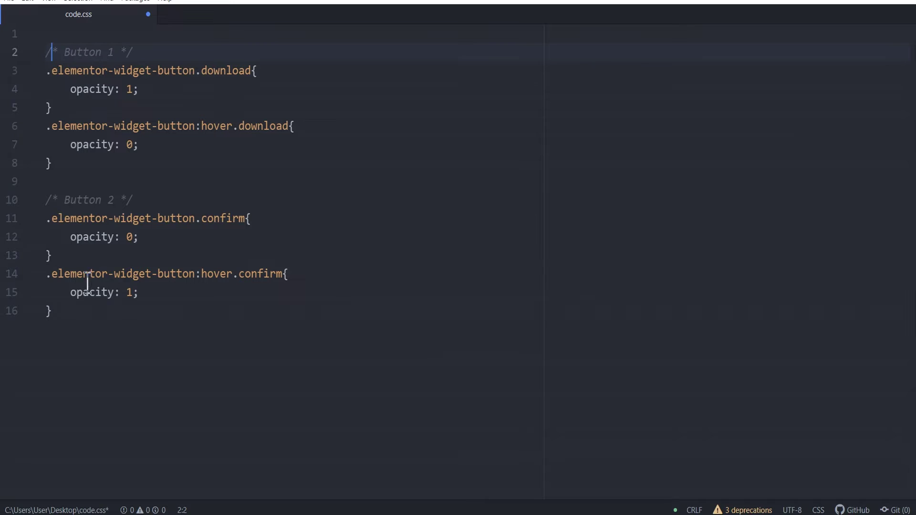
drag(47, 199, 170, 199)
click(153, 181)
drag(49, 71, 55, 172)
click(178, 168)
drag(201, 71, 251, 71)
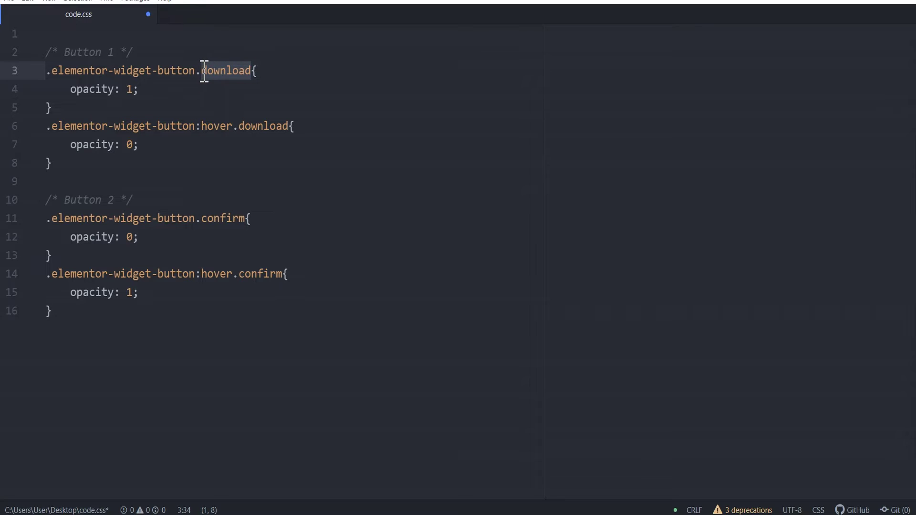
drag(197, 71, 56, 74)
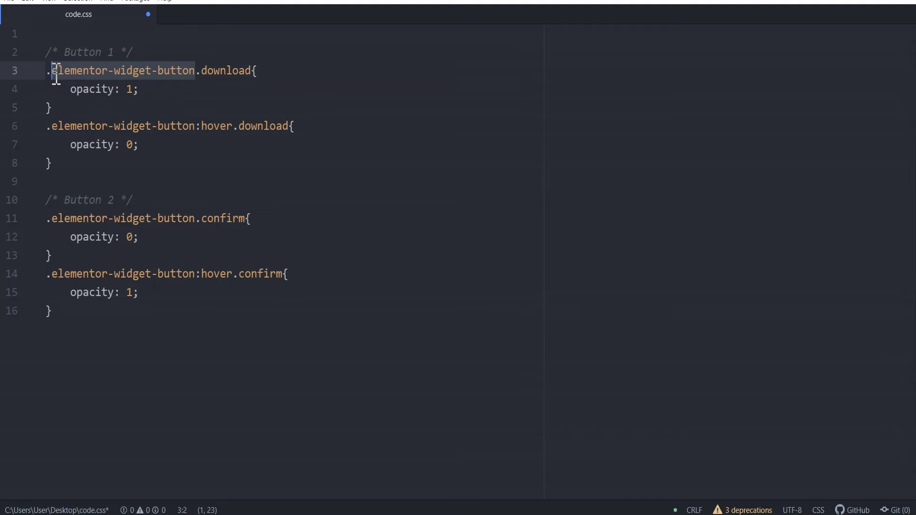
click(232, 71)
drag(205, 72, 253, 74)
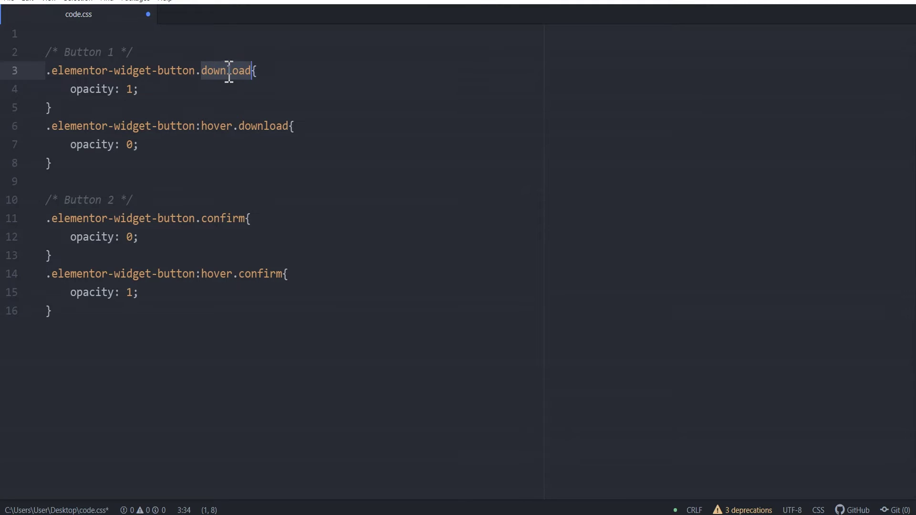
drag(203, 219, 241, 220)
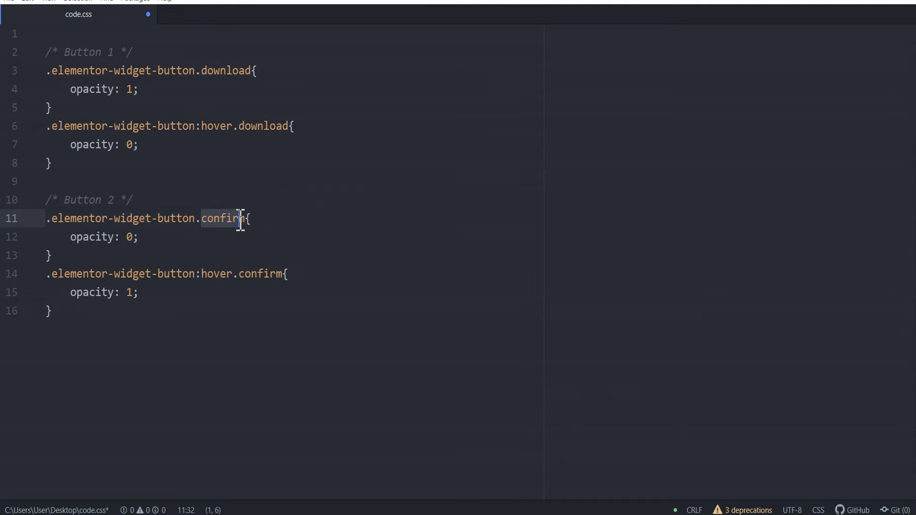
click(211, 147)
drag(56, 167, 50, 79)
key(ctrl+c)
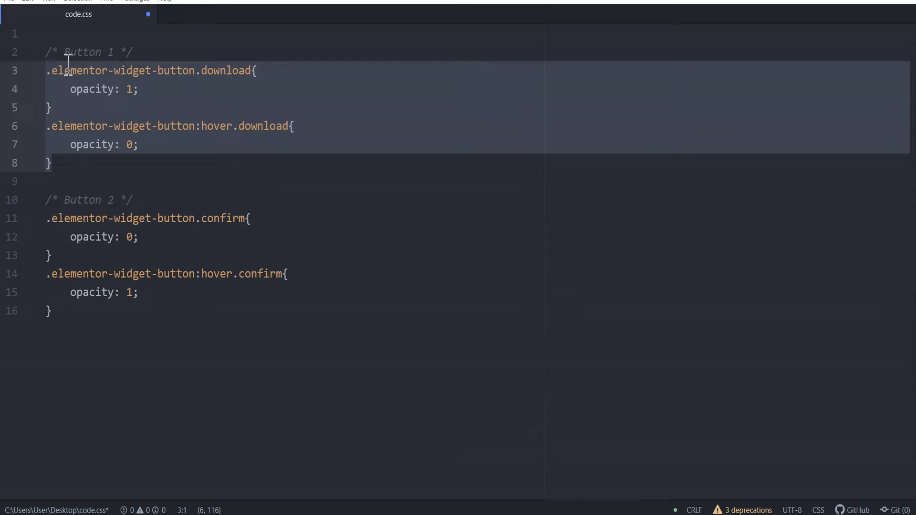
key(alt+Tab)
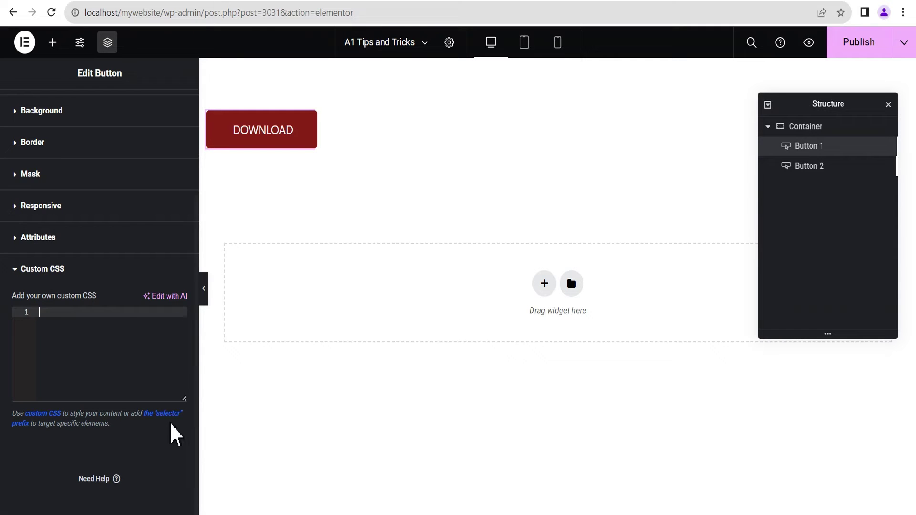
Paste the .download opacity rules into Button 1's Custom CSS.
click(65, 327)
key(ctrl+v)
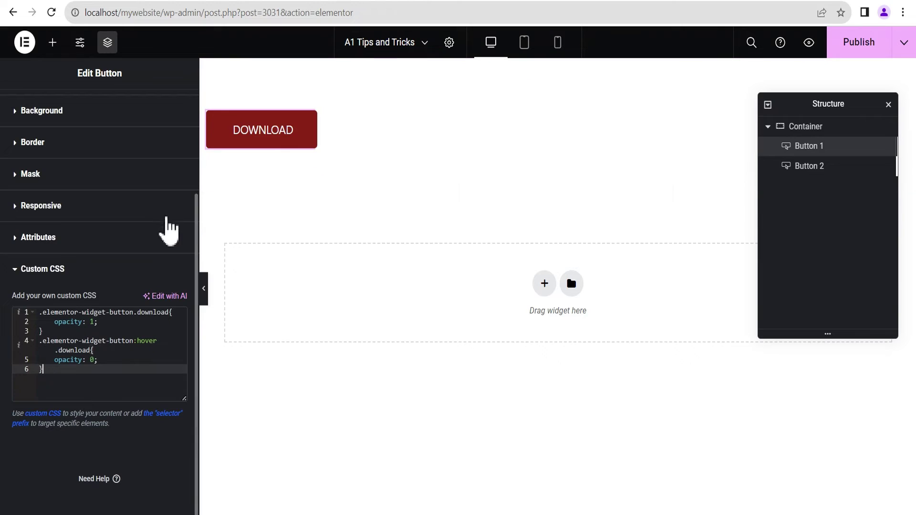
scroll(138, 224, up, 3)
Take the 'download' class name from the CSS and expand Layout to assign it to Button 1.
click(51, 152)
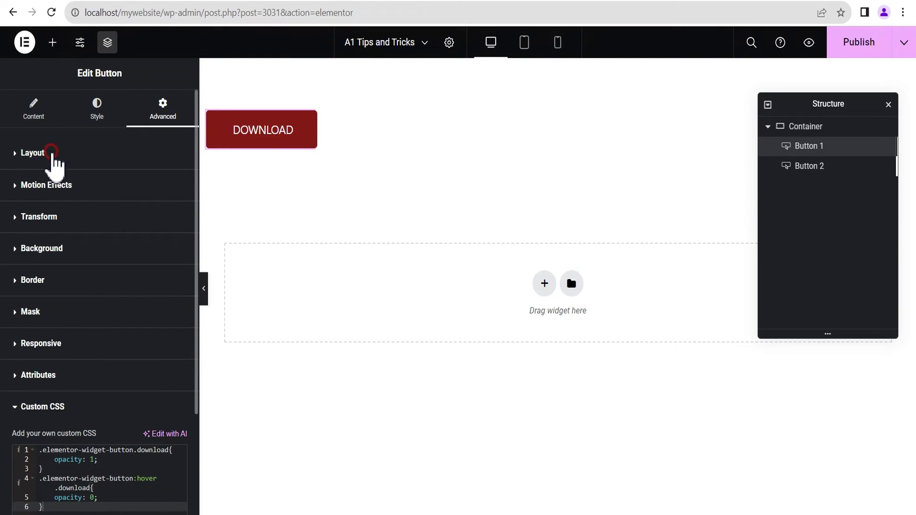
scroll(125, 267, down, 5)
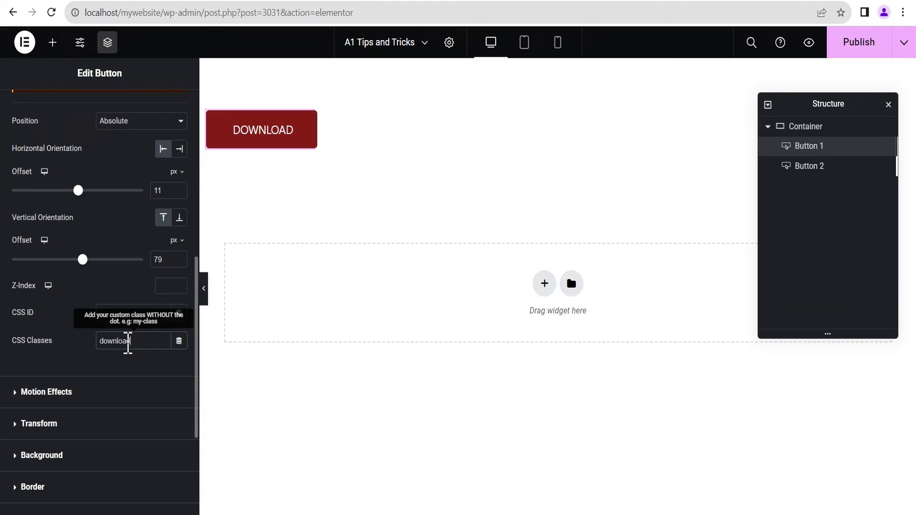
scroll(115, 363, down, 4)
click(65, 425)
scroll(109, 391, down, 1)
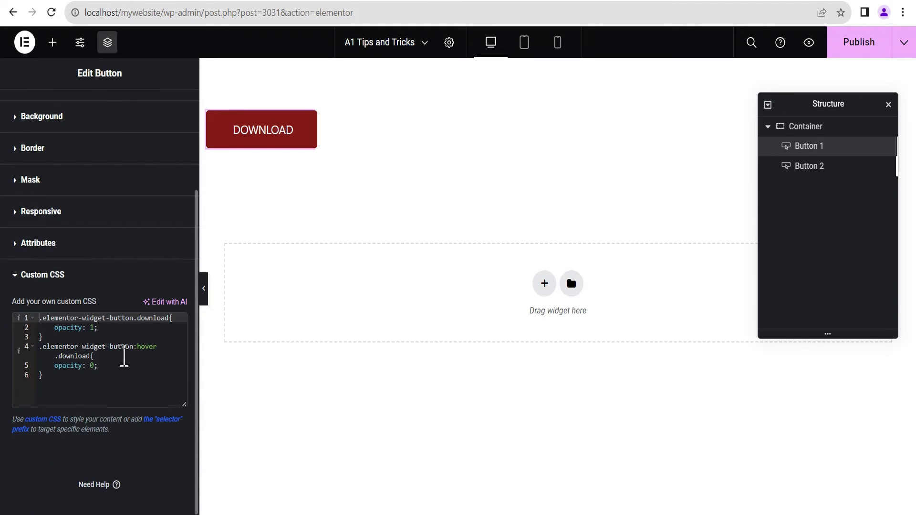
drag(137, 318, 170, 319)
scroll(110, 301, up, 3)
click(79, 155)
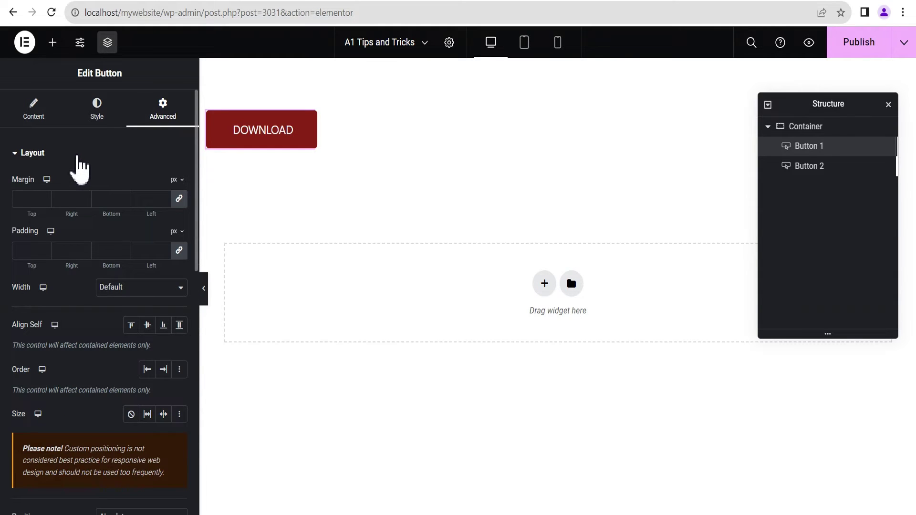
Change Button 2's label from DOWNLOAD to 'Yes, I Am 18+'.
click(813, 167)
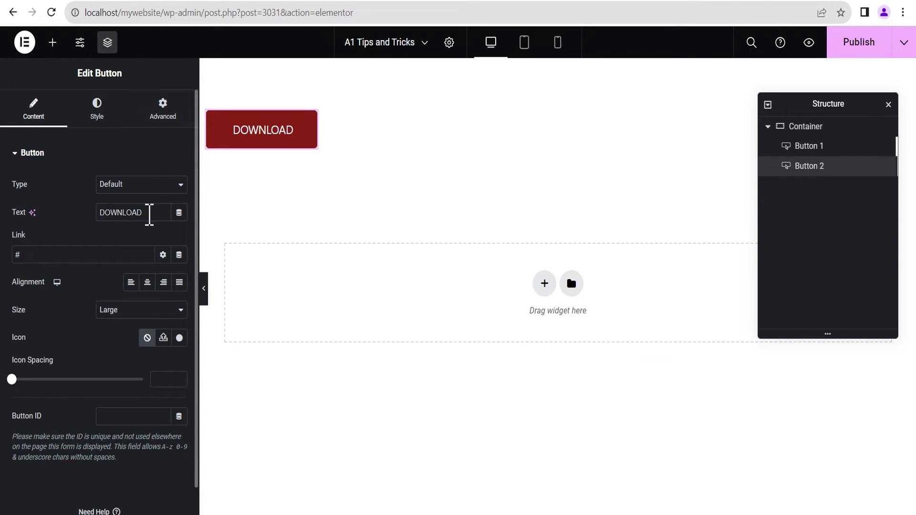
drag(149, 214, 93, 215)
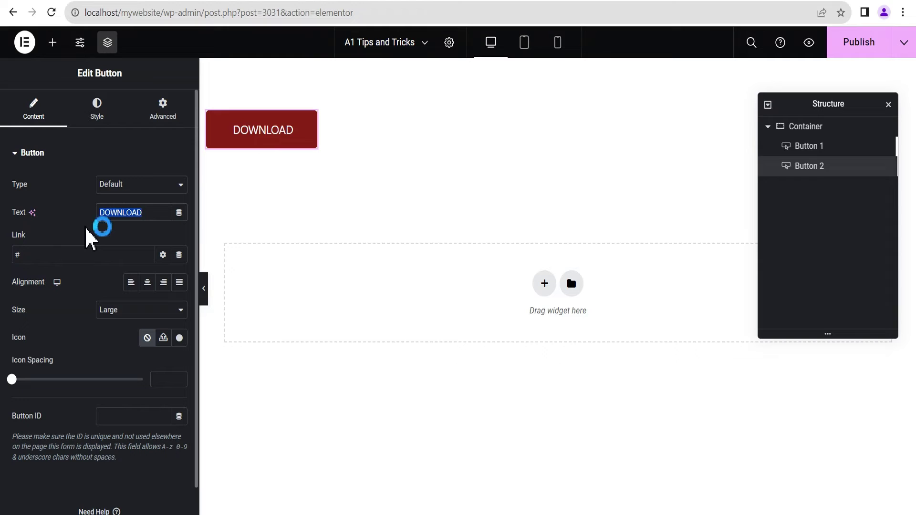
text(Ye)
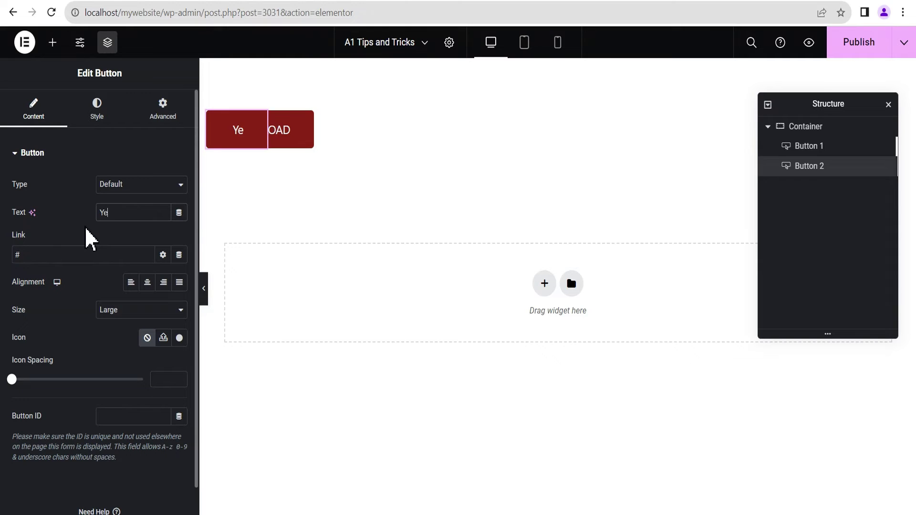
text(s, I Am 18+)
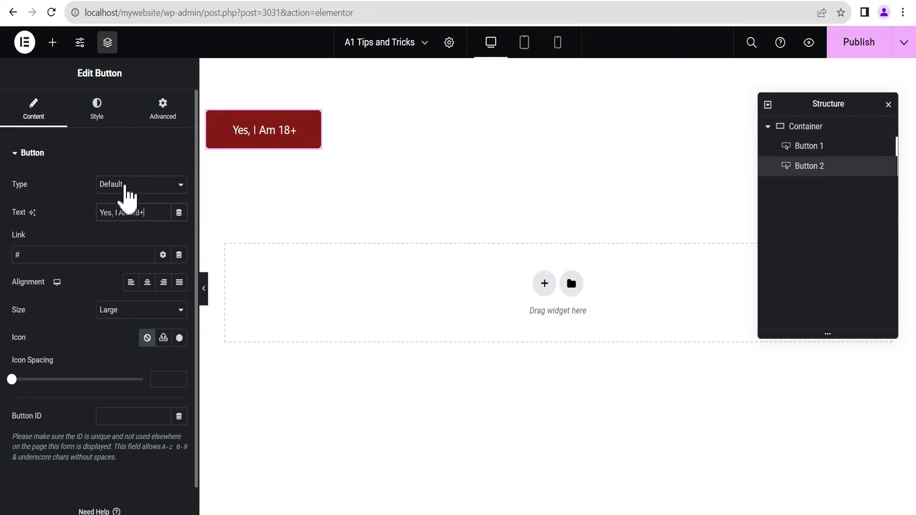
Collapse Layout and expand Custom CSS in Button 2's Advanced tab.
click(171, 117)
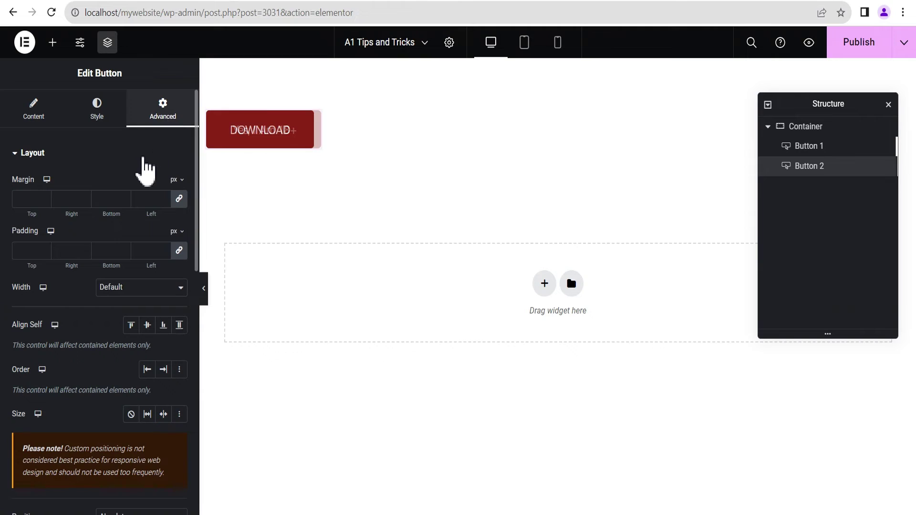
click(117, 152)
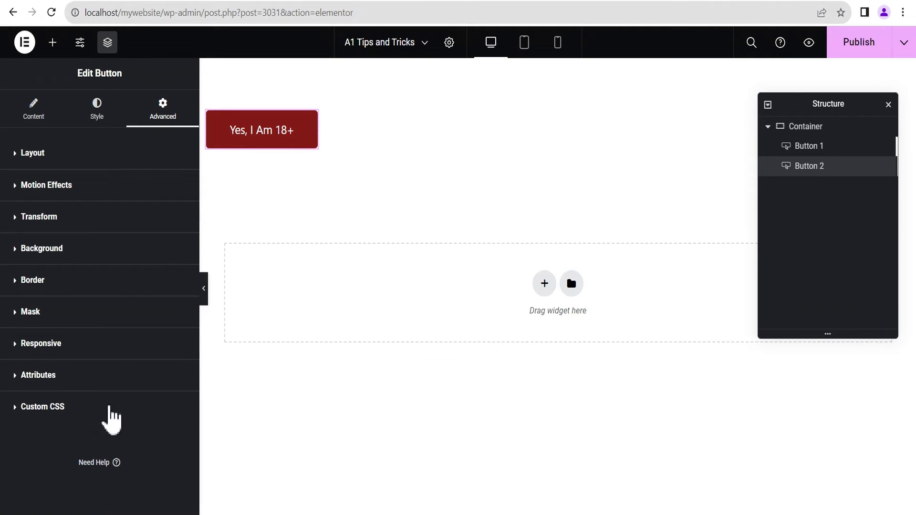
click(62, 408)
scroll(90, 385, down, 3)
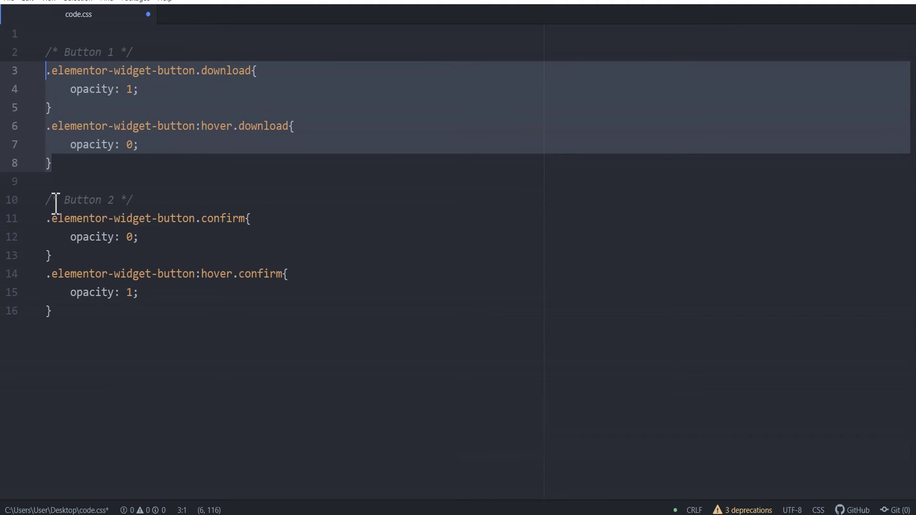
Copy the .confirm opacity rules on lines 11–16 and click into Button 2's empty Custom CSS box.
drag(50, 221, 66, 328)
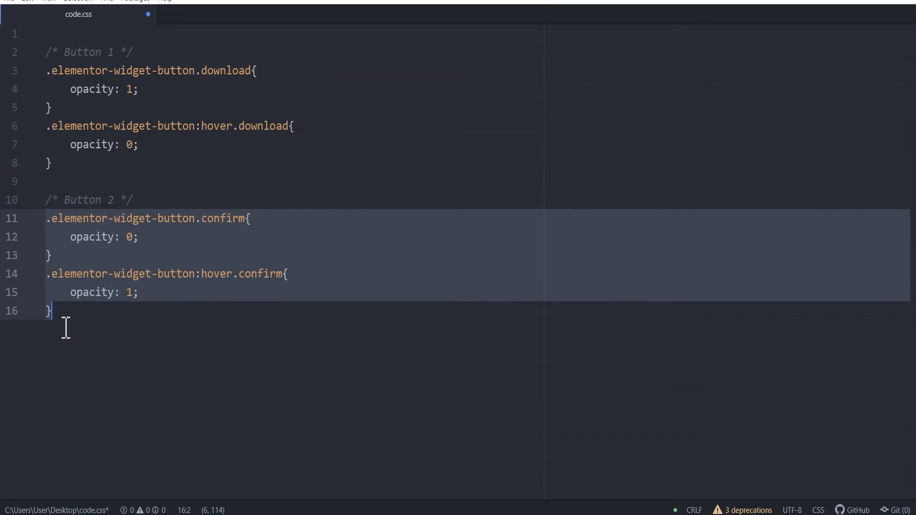
key(ctrl+c)
key(alt+Tab)
click(80, 317)
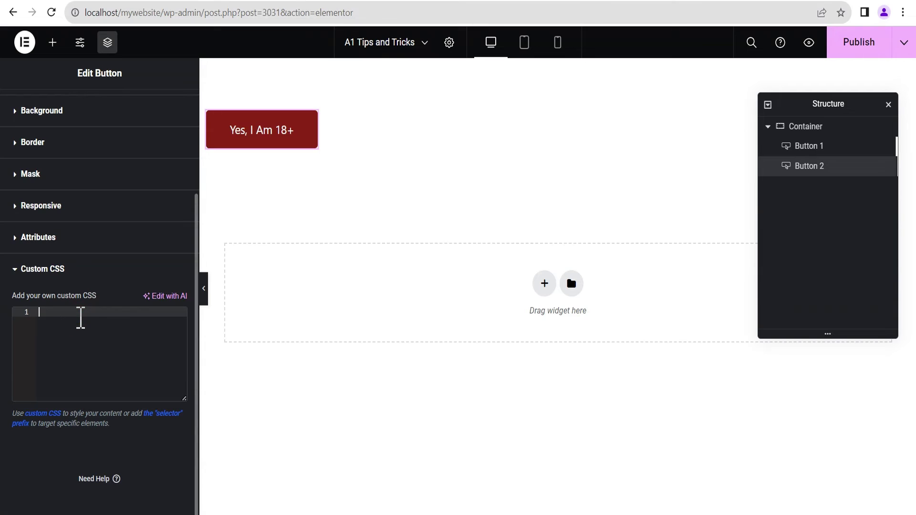
Paste the confirm opacity rules, give Button 2 the CSS class 'confirm', and hide the panel to preview.
key(ctrl+v)
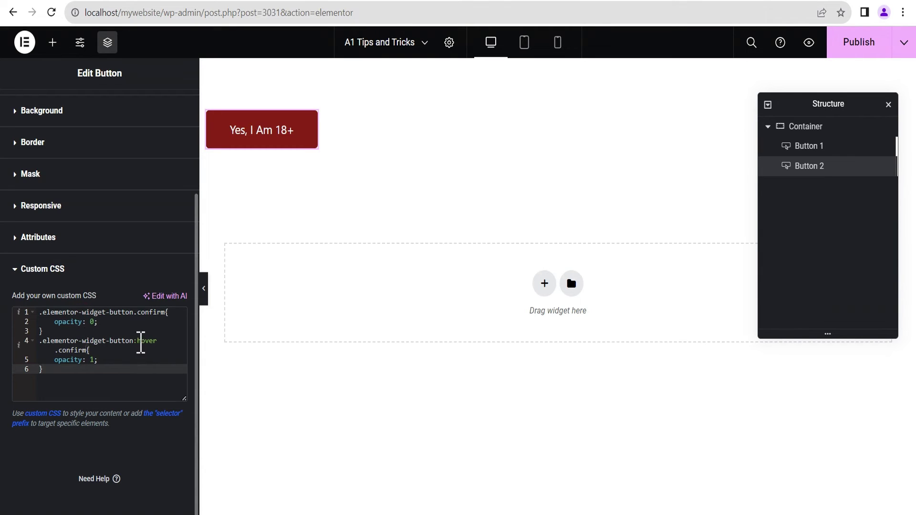
drag(140, 316, 169, 316)
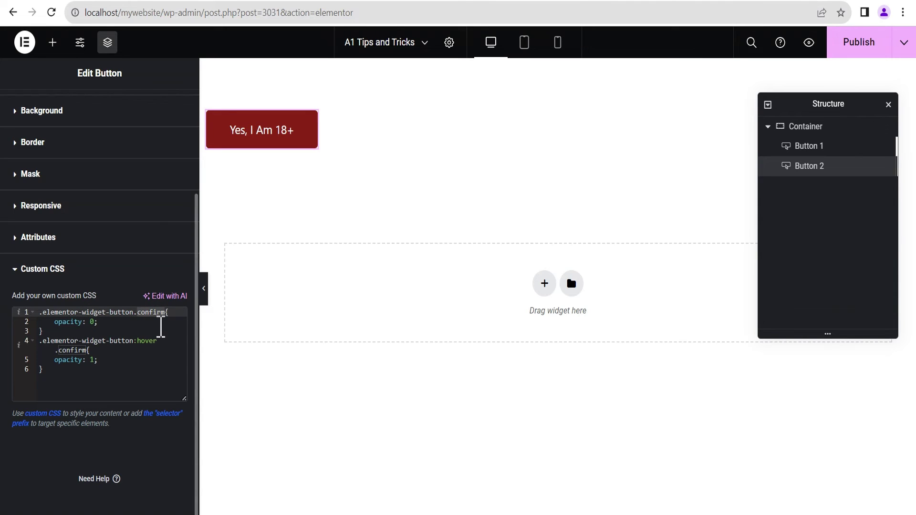
scroll(131, 267, up, 5)
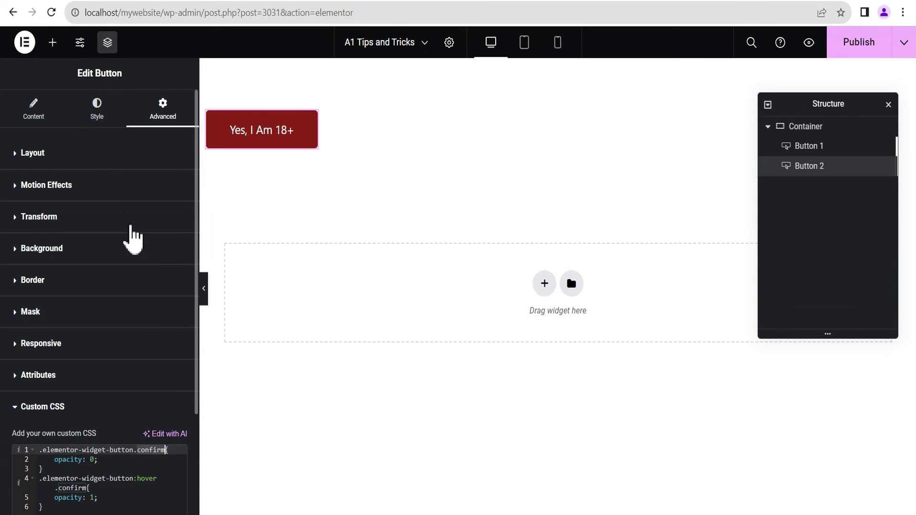
click(65, 162)
scroll(102, 375, down, 8)
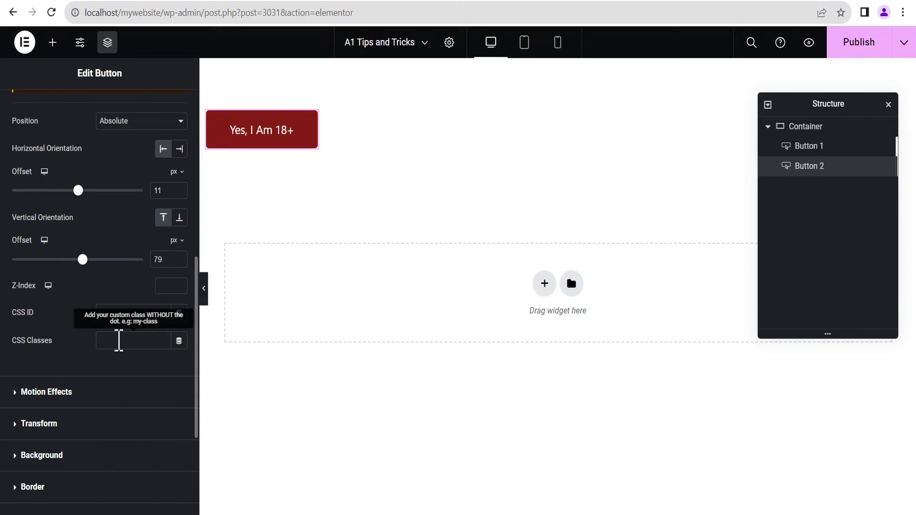
text(confirm)
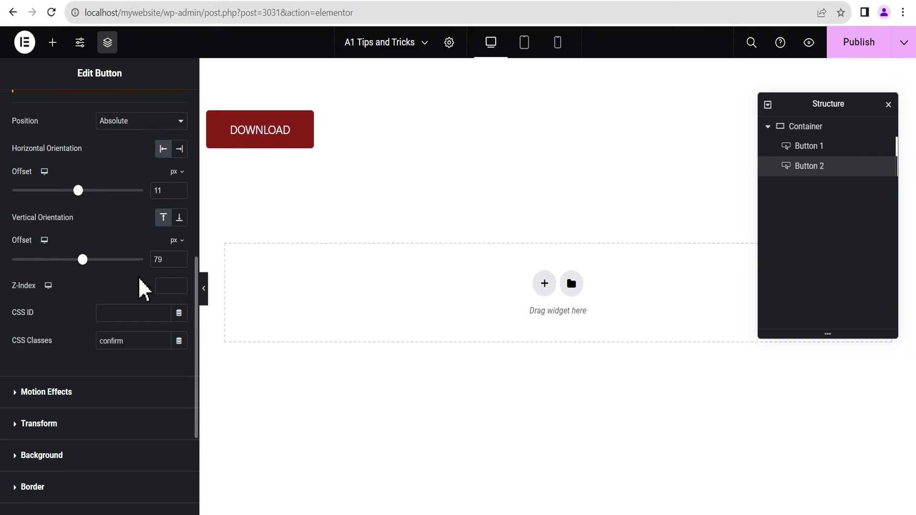
click(206, 299)
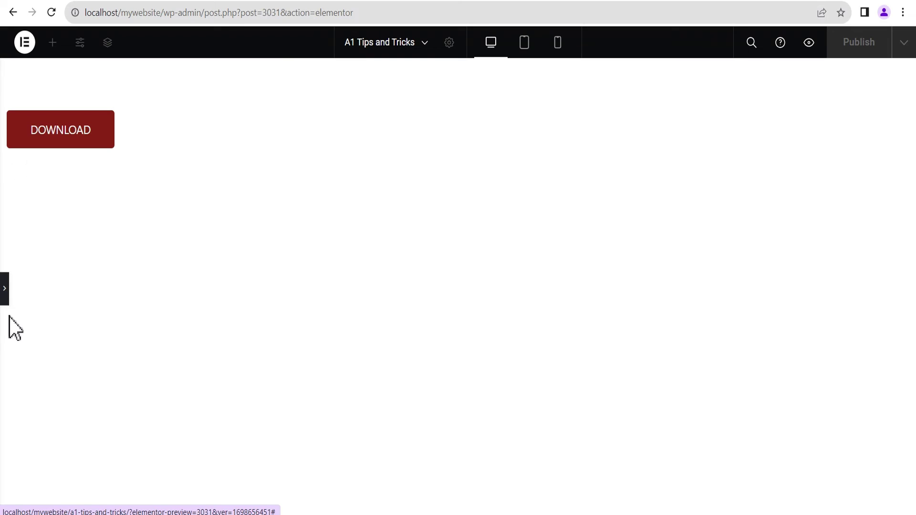
Restore the hidden editor panel and view Button 2's Style tab with typography and colour settings.
click(4, 297)
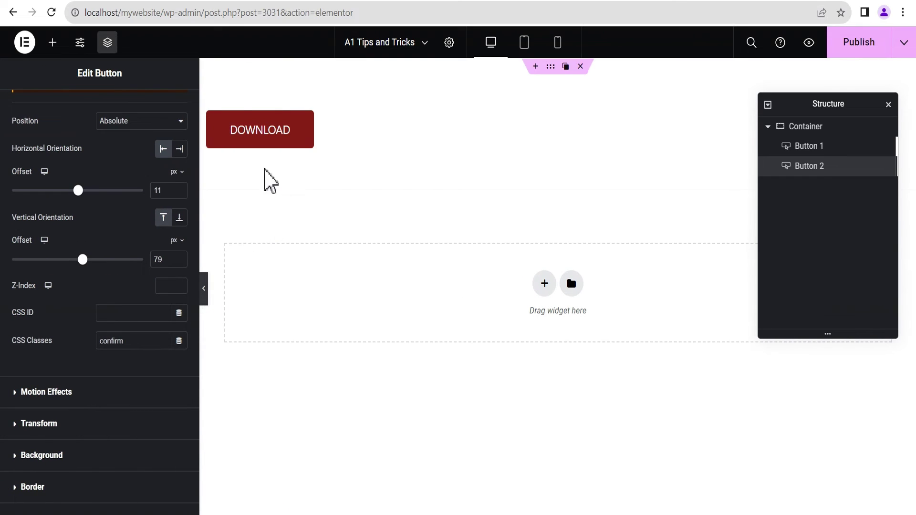
scroll(110, 210, up, 4)
scroll(109, 202, up, 4)
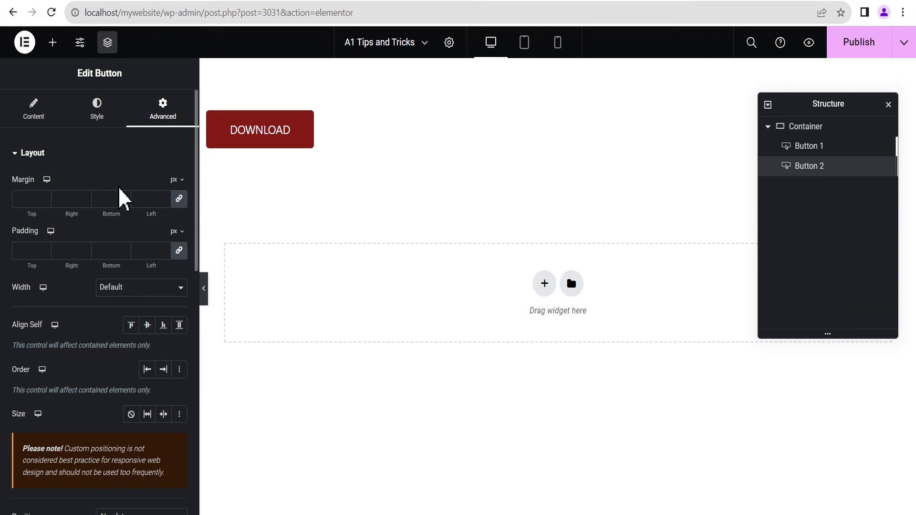
click(99, 117)
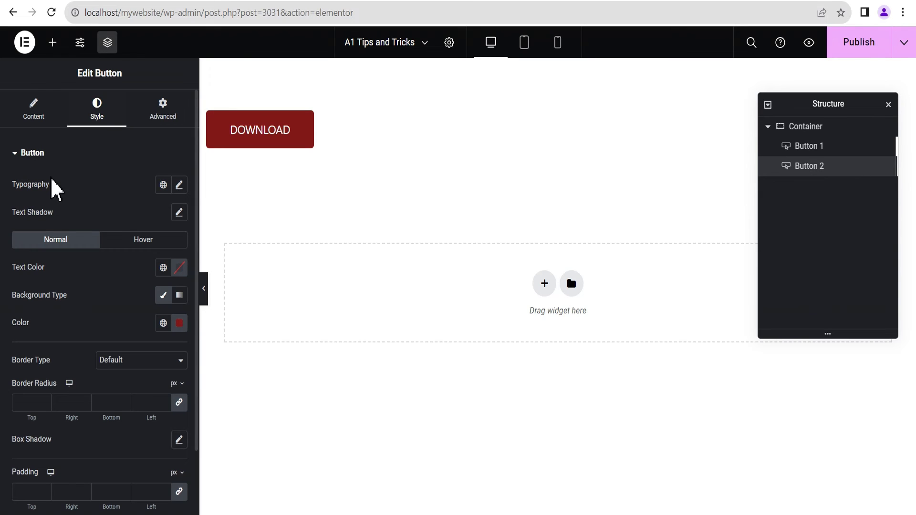
Shift Button 2's background colour from red #821919 to green #198247 and view its hover styling.
scroll(74, 181, down, 2)
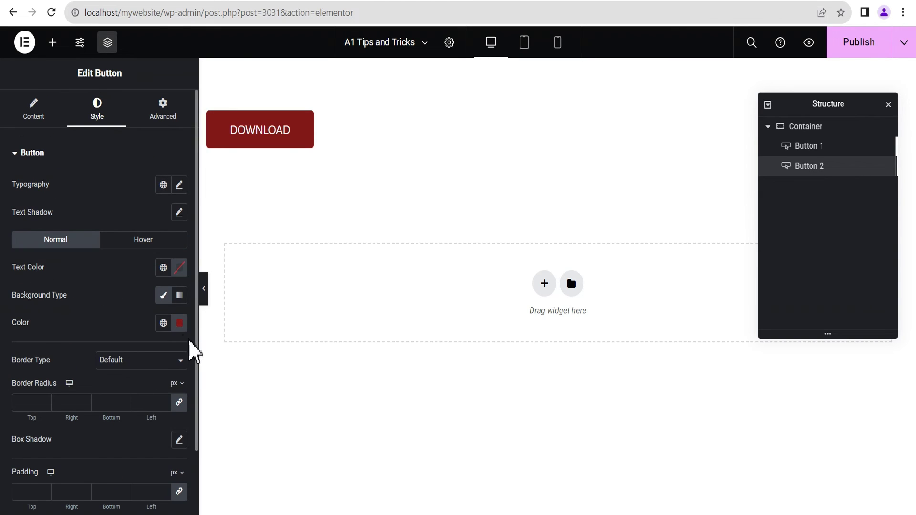
click(179, 323)
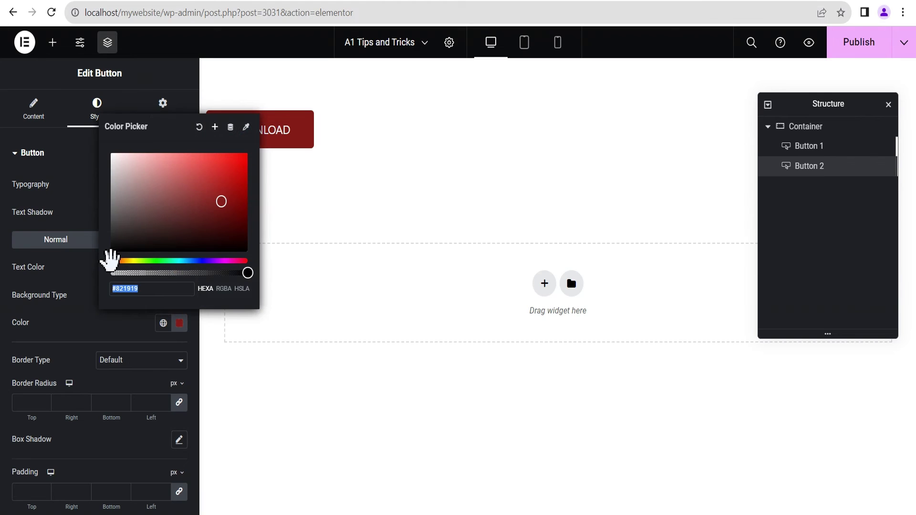
drag(111, 262, 159, 263)
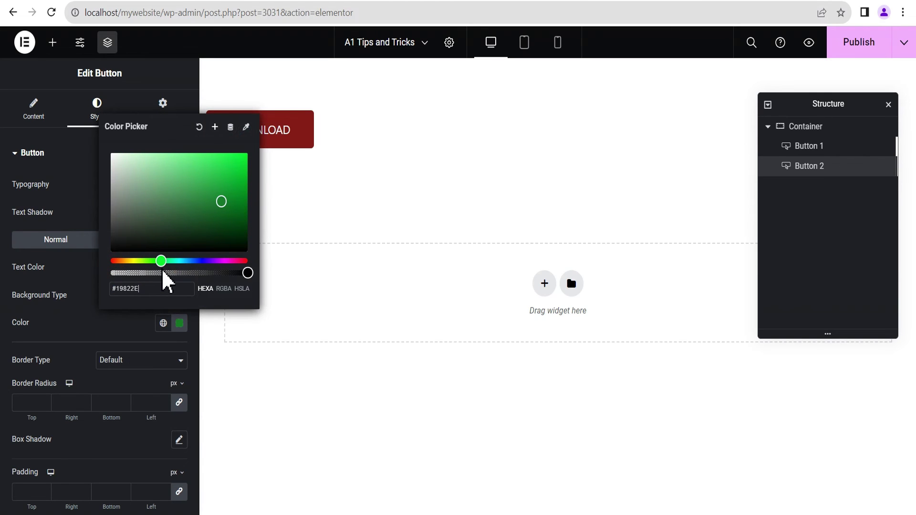
click(78, 279)
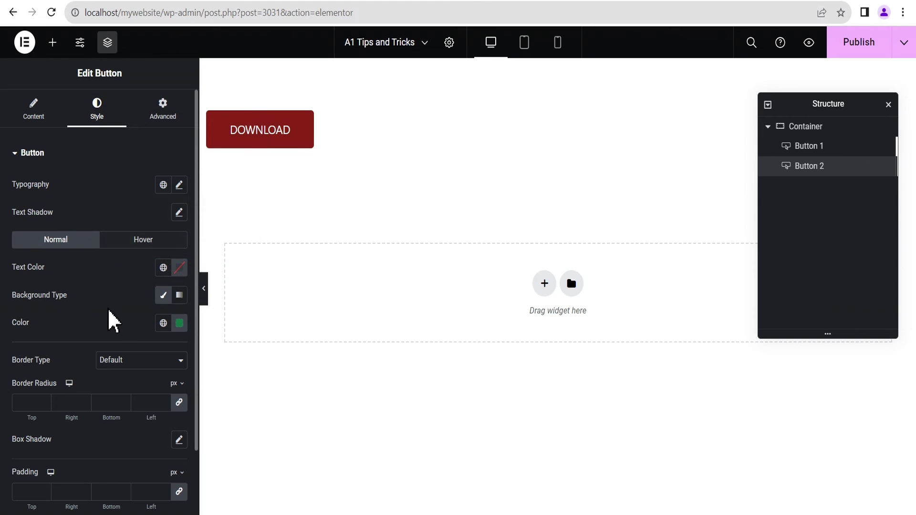
click(141, 241)
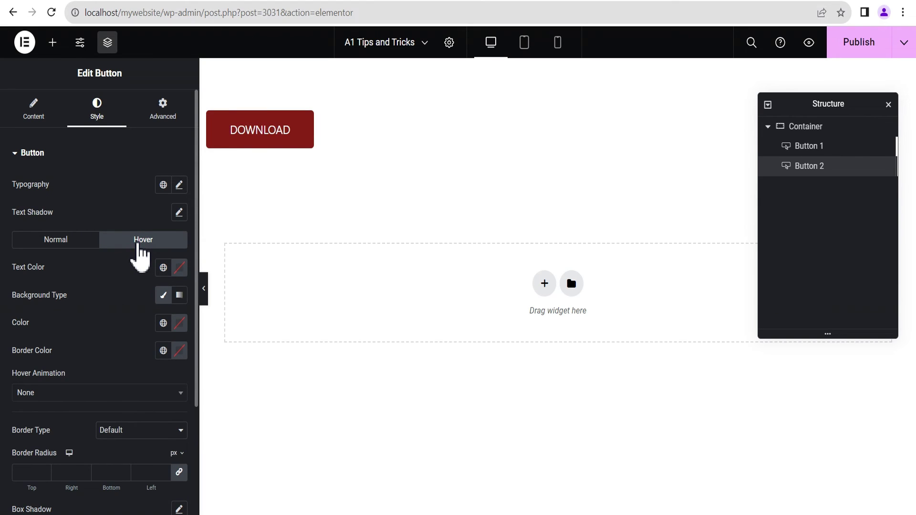
Set Button 2's Hover Animation to Grow and collapse the panels to preview the DOWNLOAD button.
scroll(83, 312, down, 1)
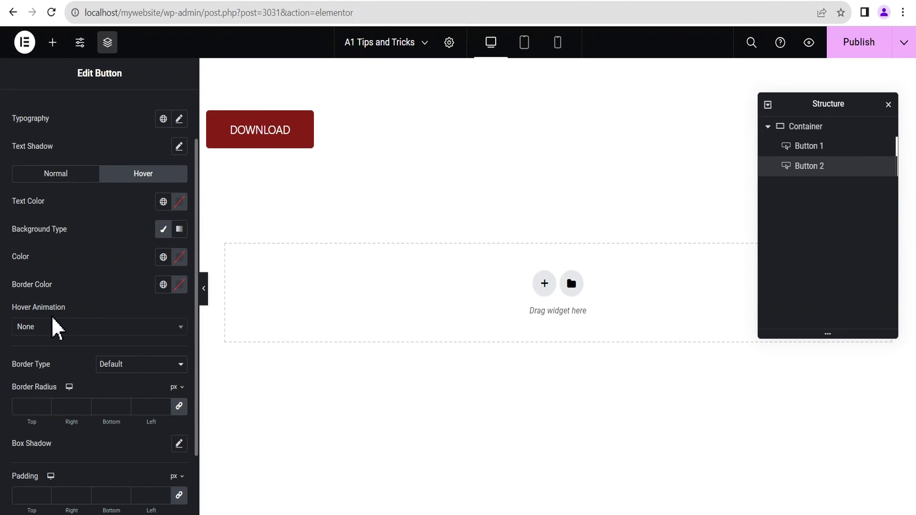
click(30, 331)
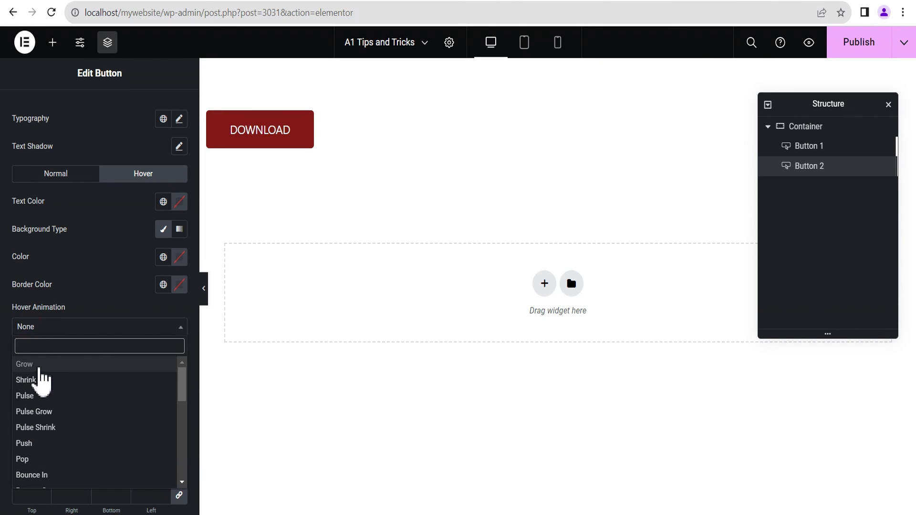
click(34, 366)
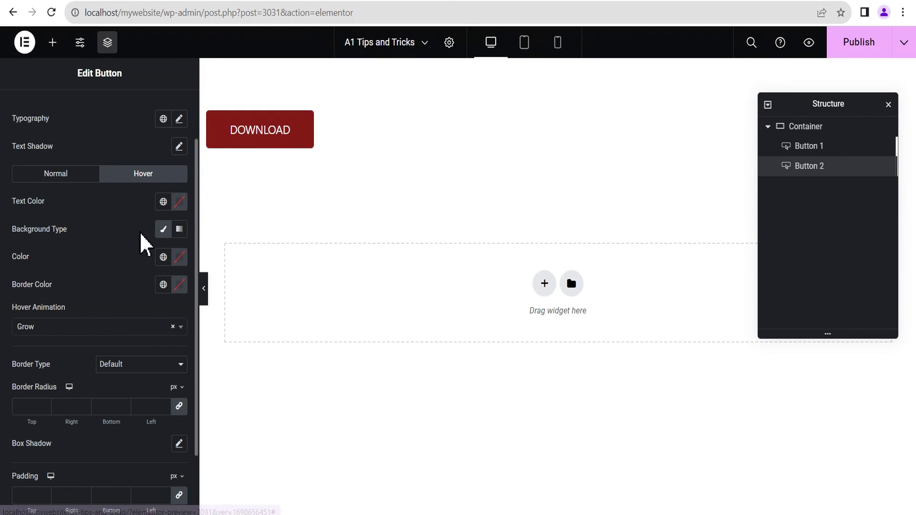
click(204, 289)
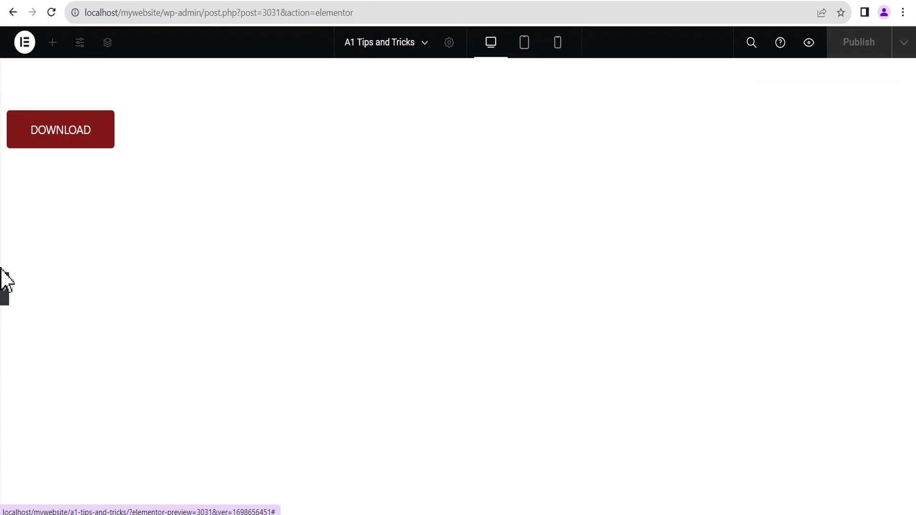
Reset Button 2's Hover Animation to None, then preview the hover swap to the green button.
click(4, 296)
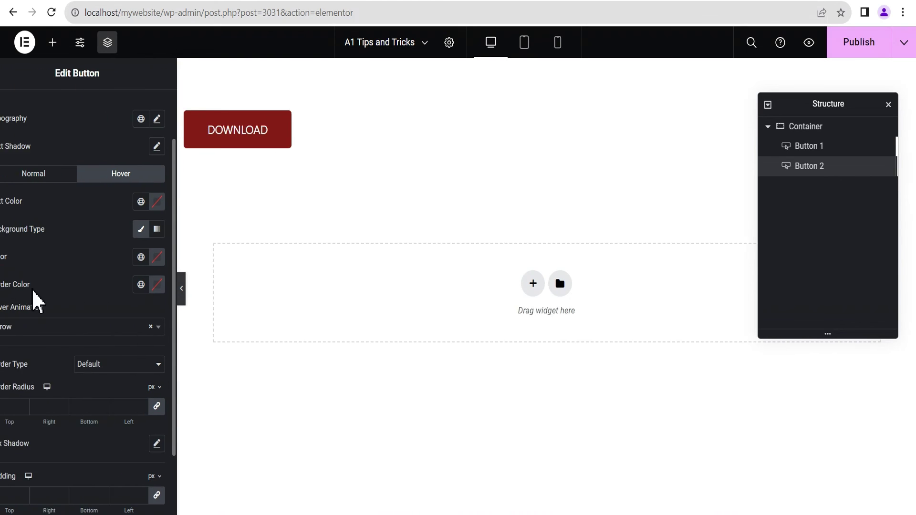
click(63, 329)
click(172, 327)
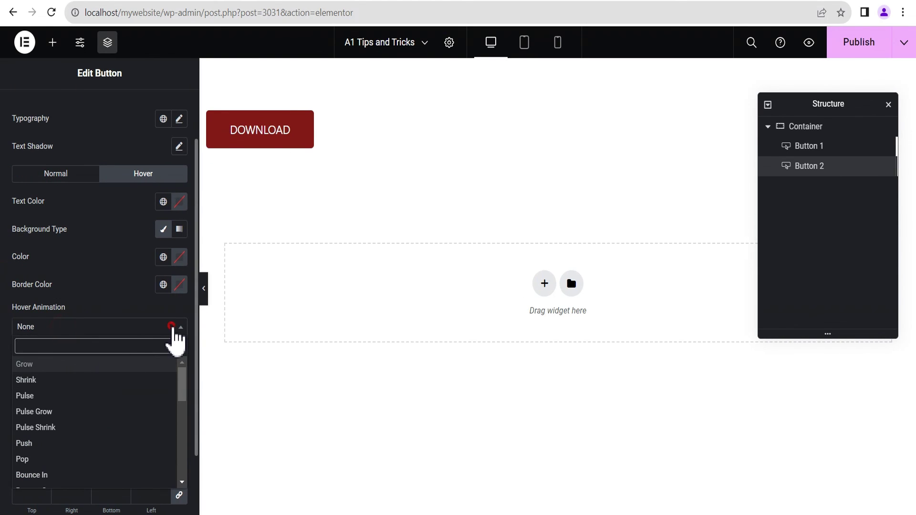
click(204, 289)
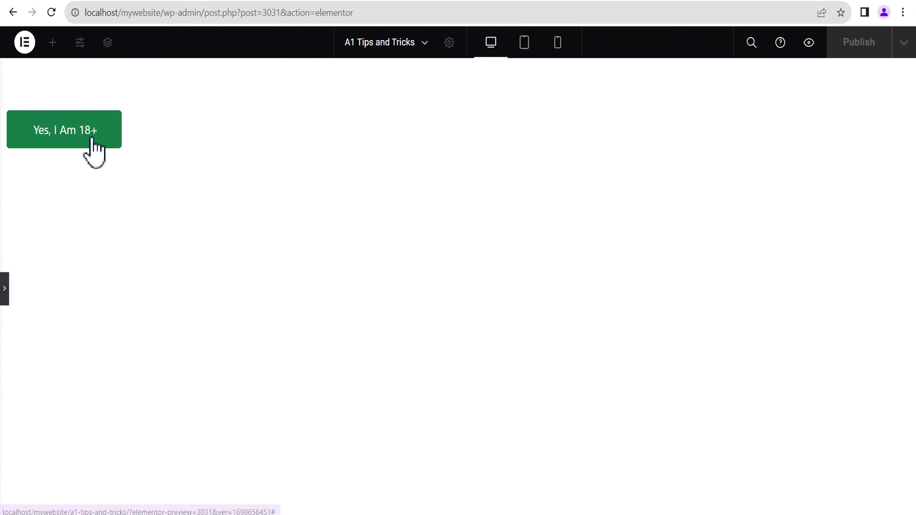
click(6, 288)
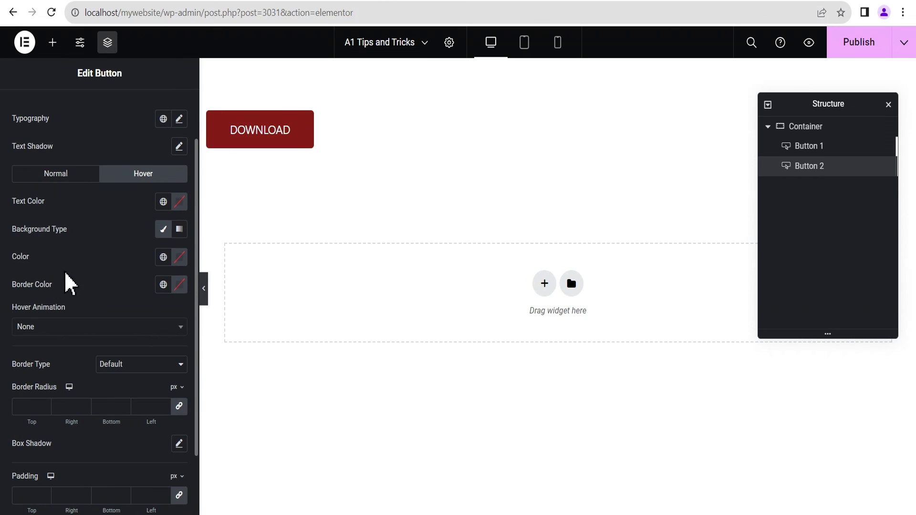